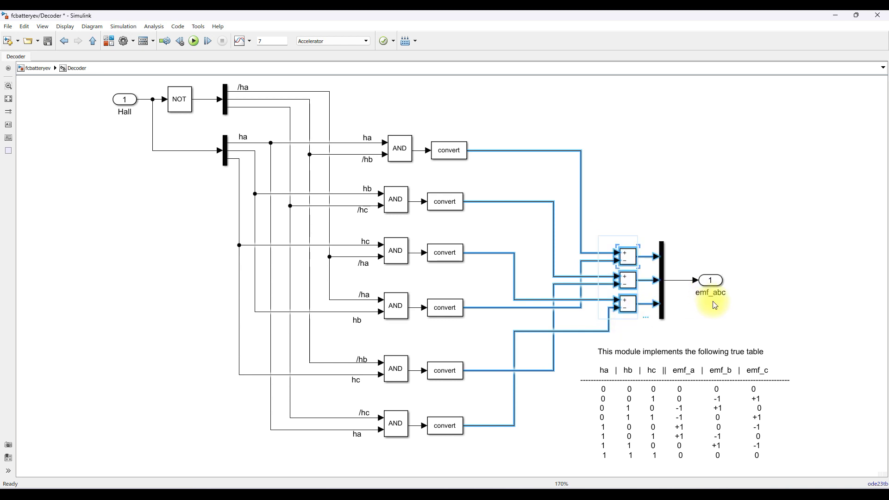
Step: Open the Gates subsystem from the top-level model and examine its truth table relating emf_a, emf_b and emf_c to Q1–Q6
{"action": "left_click", "coordinate": [92, 41]}
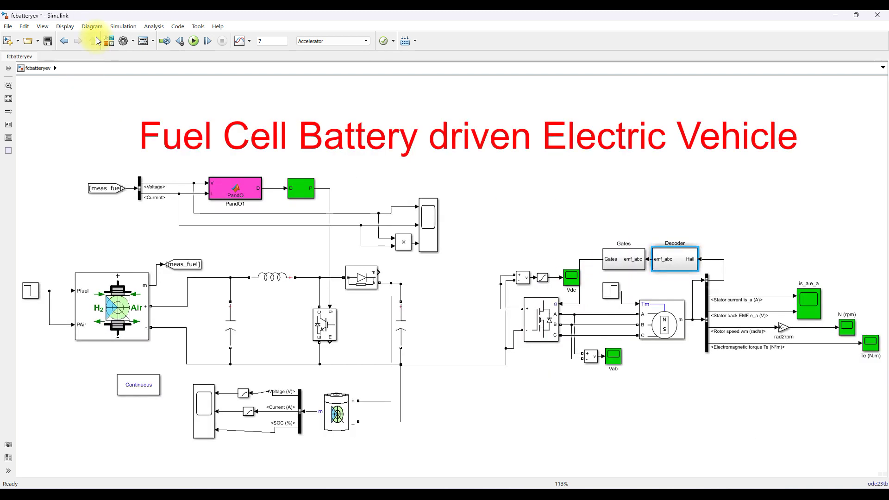
{"action": "double_click", "coordinate": [621, 258]}
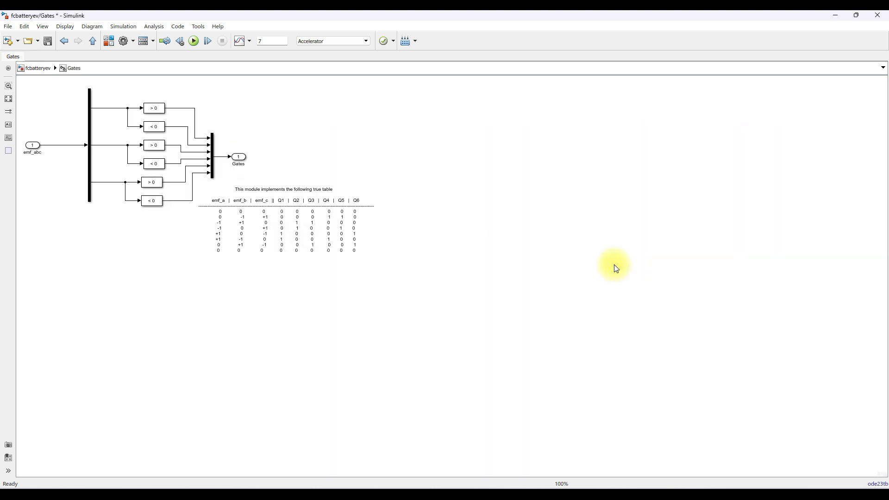
{"action": "left_click", "coordinate": [9, 98]}
{"action": "left_click", "coordinate": [558, 351]}
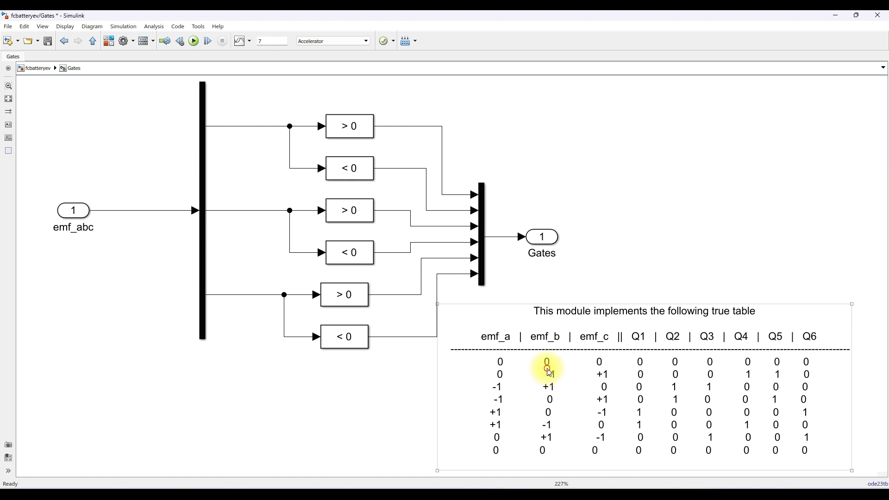
{"action": "left_click", "coordinate": [548, 368]}
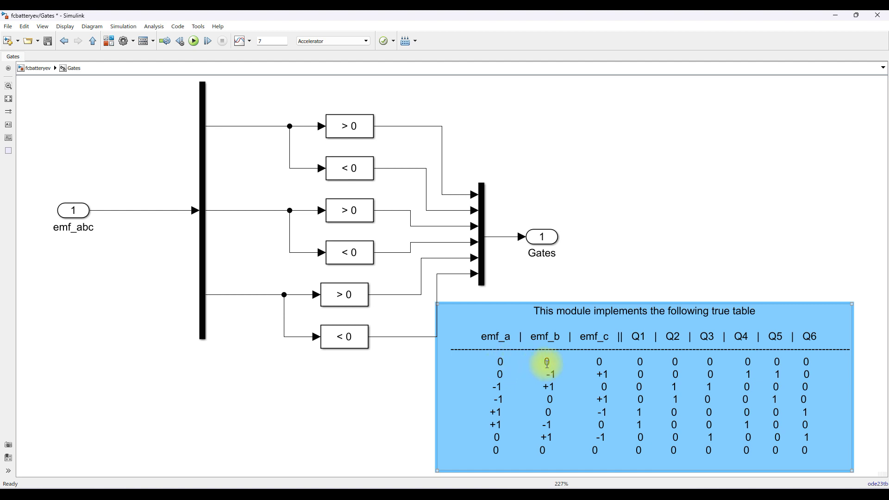
{"action": "left_click", "coordinate": [405, 375]}
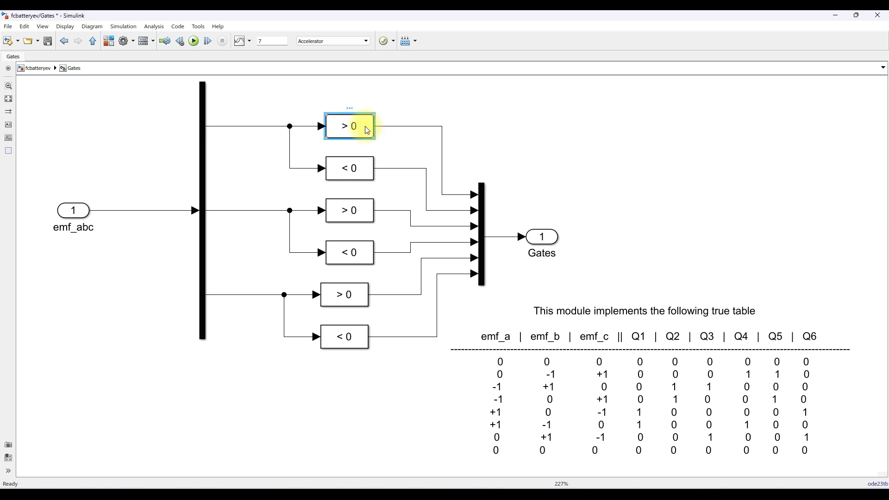
Step: Examine the greater-than-zero and less-than-zero comparison blocks that produce the gate signals in the Gates subsystem
{"action": "left_click", "coordinate": [364, 126]}
{"action": "left_click", "coordinate": [348, 211]}
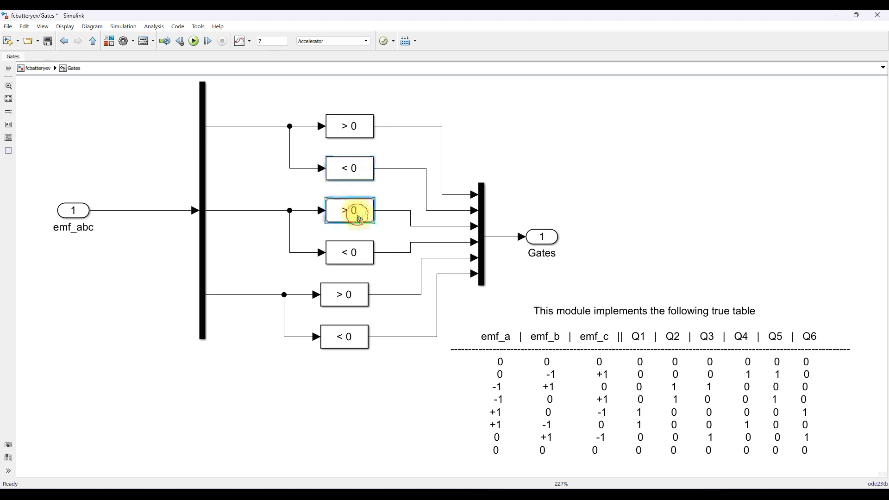
{"action": "left_click", "coordinate": [355, 253]}
{"action": "left_click", "coordinate": [353, 290]}
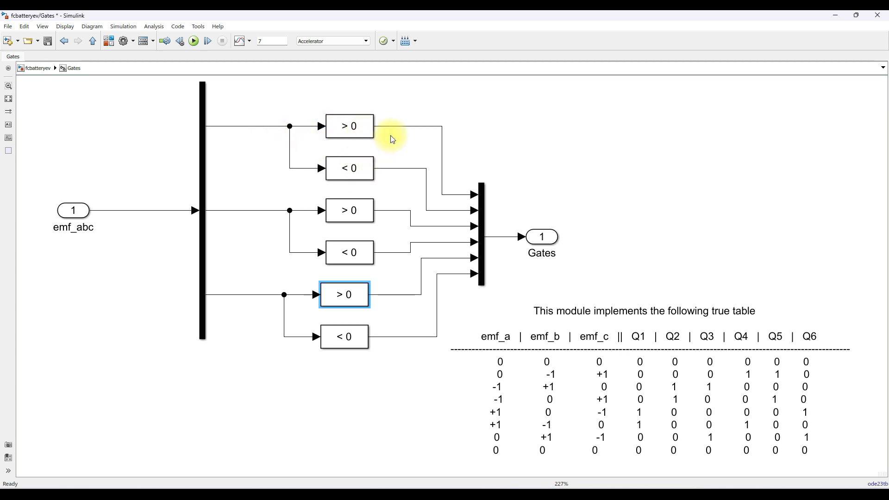
{"action": "key", "text": "F9"}
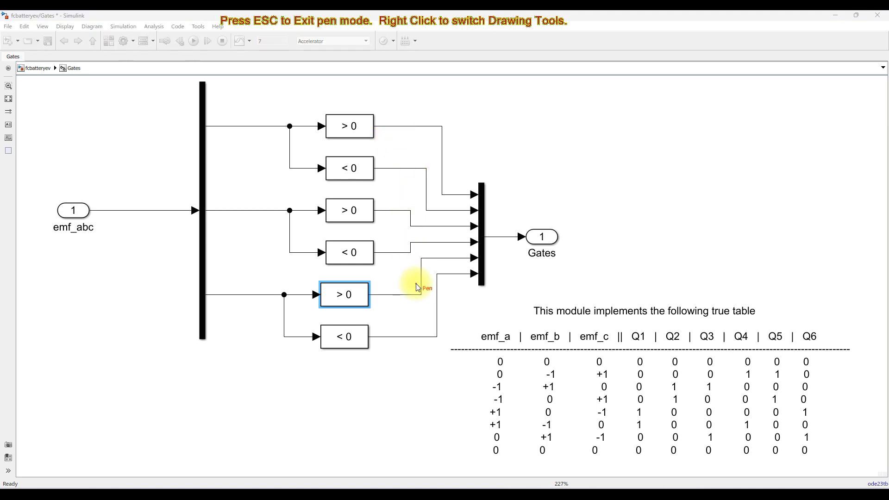
{"action": "key", "text": "Escape"}
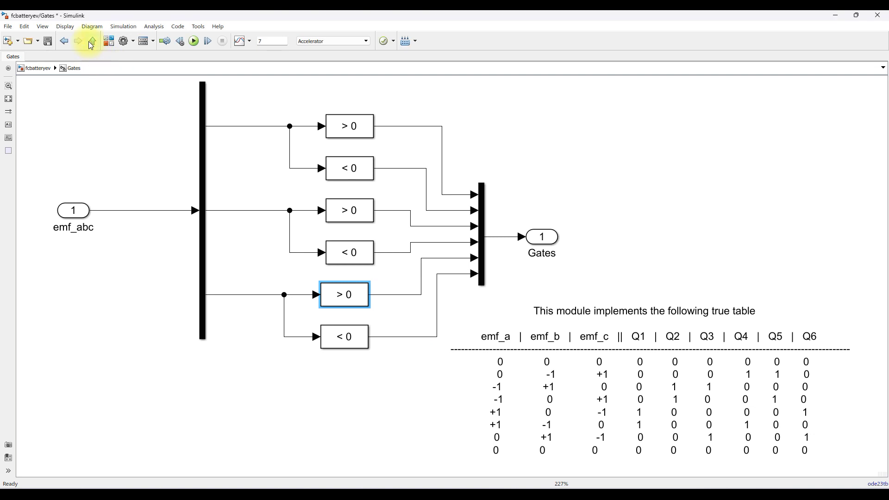
Step: Return to the top-level model and temporarily mark the signal path from the Gates block to the inverter's g input with the pen
{"action": "left_click", "coordinate": [93, 44]}
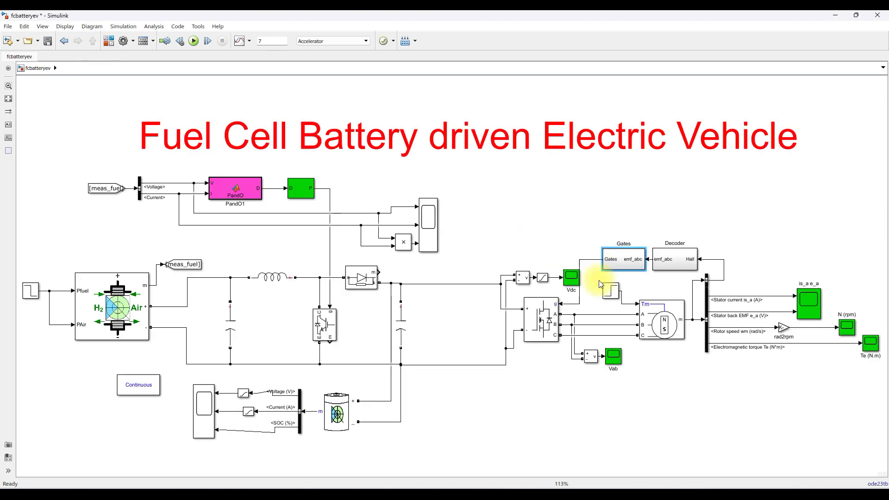
{"action": "key", "text": "F9"}
{"action": "mouse_move", "coordinate": [593, 268]}
{"action": "left_mouse_down"}
{"action": "mouse_move", "coordinate": [582, 305]}
{"action": "mouse_move", "coordinate": [562, 307]}
{"action": "left_mouse_up"}
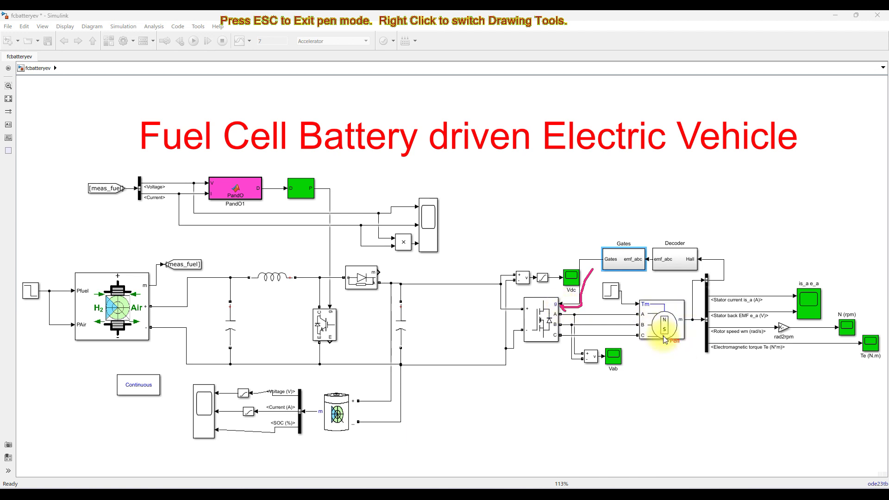
{"action": "key", "text": "Escape"}
Step: Open the rotor speed, fuel cell and battery scopes, and place the fuel cell and battery scope windows side by side
{"action": "left_click", "coordinate": [846, 328]}
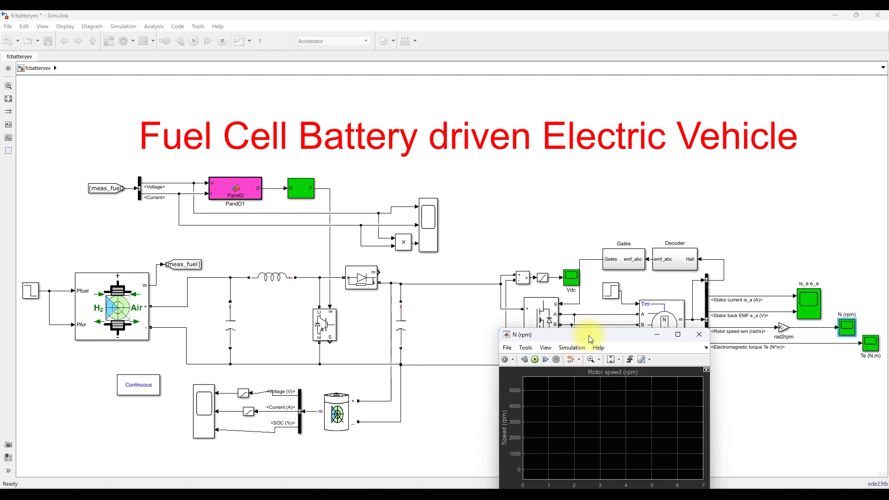
{"action": "left_click", "coordinate": [776, 384]}
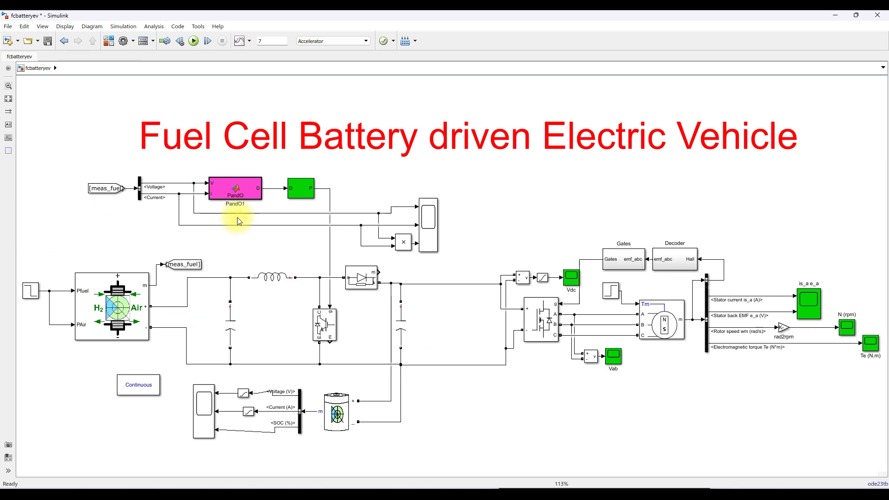
{"action": "left_click", "coordinate": [435, 227]}
{"action": "double_click", "coordinate": [435, 228]}
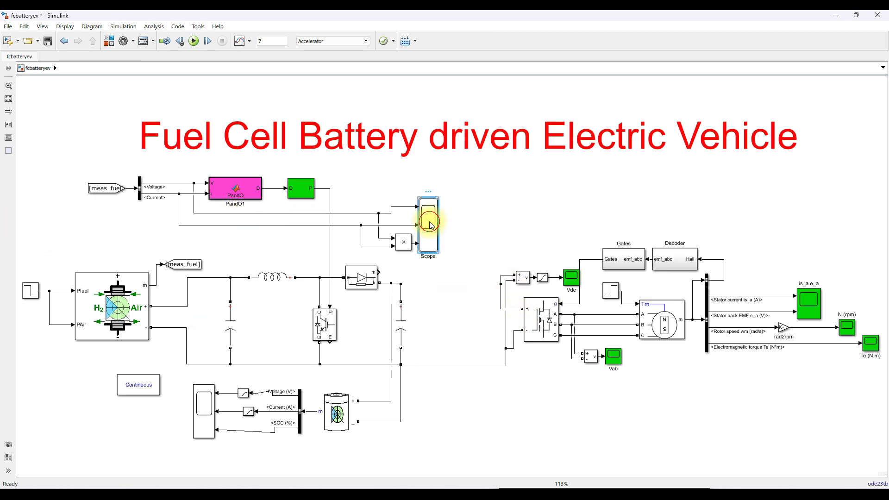
{"action": "left_click_drag", "start_coordinate": [371, 119], "coordinate": [139, 26]}
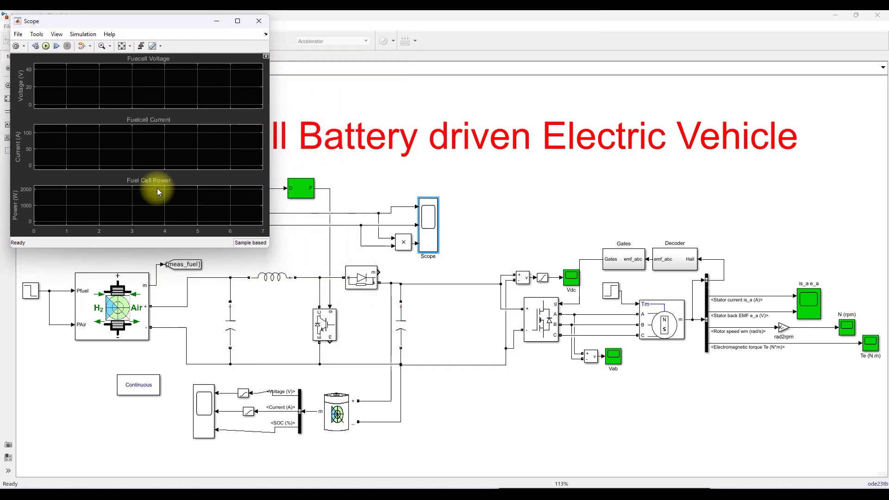
{"action": "double_click", "coordinate": [207, 424]}
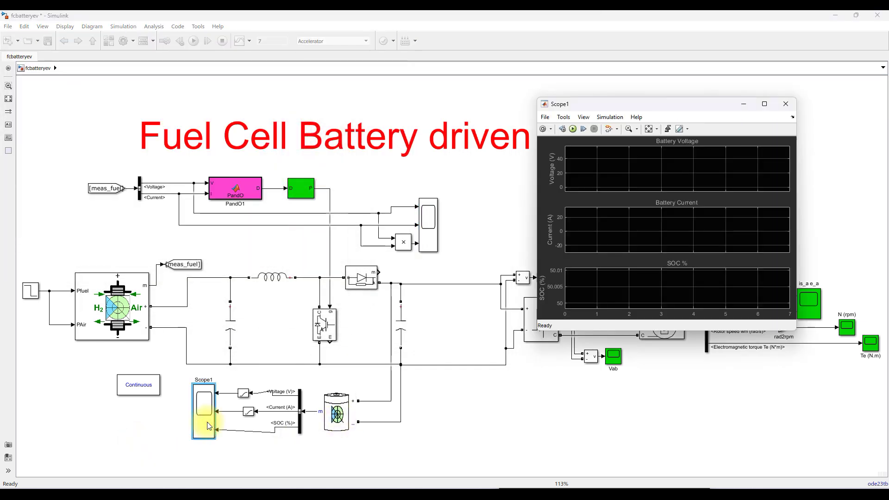
{"action": "left_click_drag", "start_coordinate": [578, 108], "coordinate": [314, 29]}
Step: Bring the N (rpm), Te (N.m) and is_a e_a scopes to the front, placing the speed scope below the torque scope
{"action": "mouse_move", "coordinate": [577, 493]}
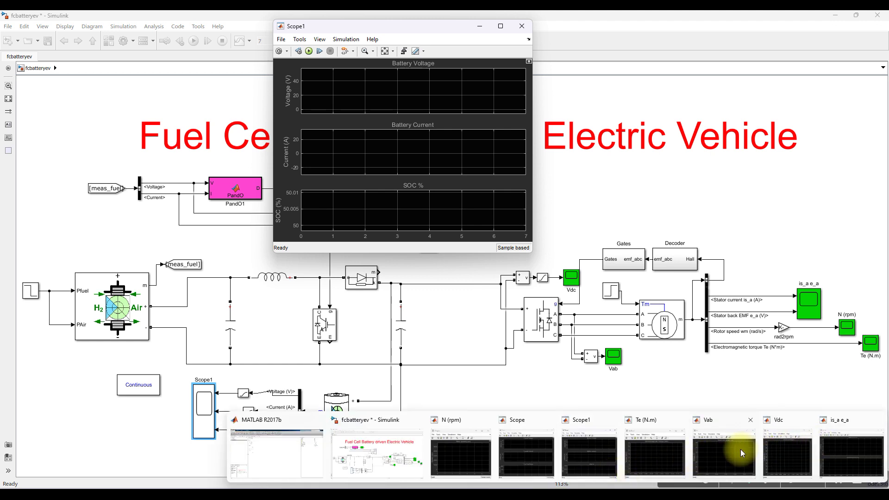
{"action": "left_click", "coordinate": [461, 447]}
{"action": "mouse_move", "coordinate": [560, 491]}
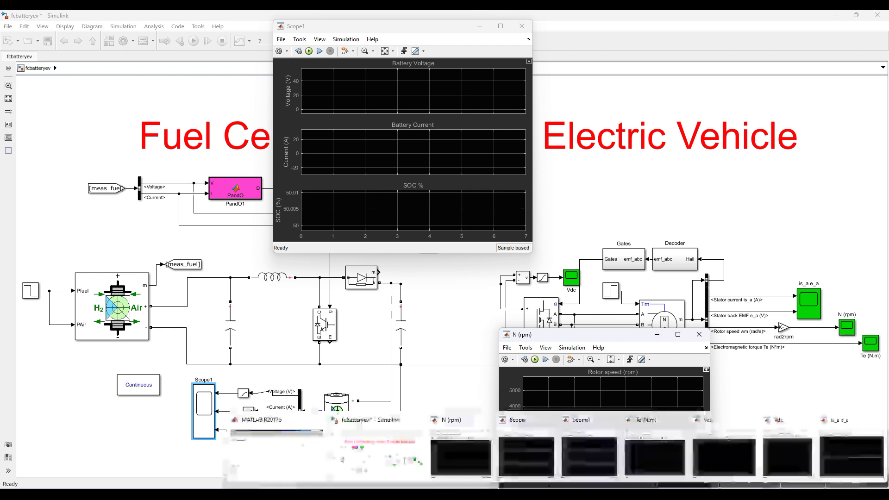
{"action": "left_click", "coordinate": [647, 449]}
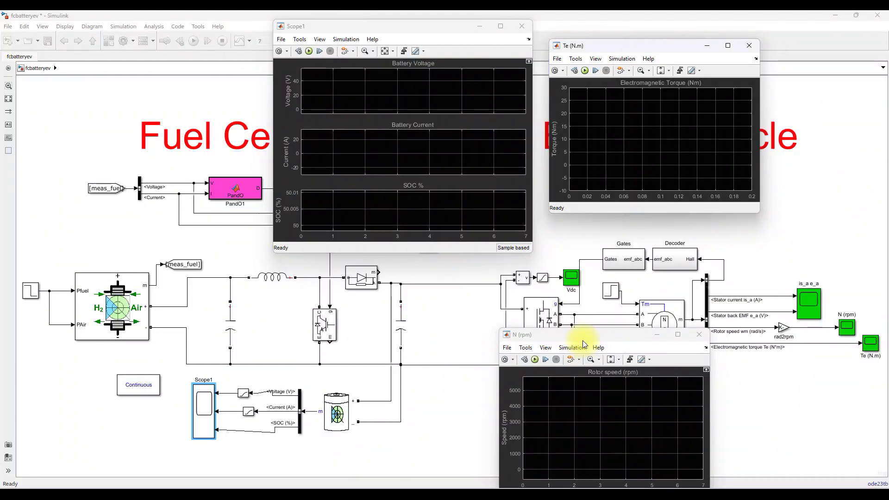
{"action": "left_click_drag", "start_coordinate": [582, 340], "coordinate": [638, 224]}
{"action": "mouse_move", "coordinate": [560, 492]}
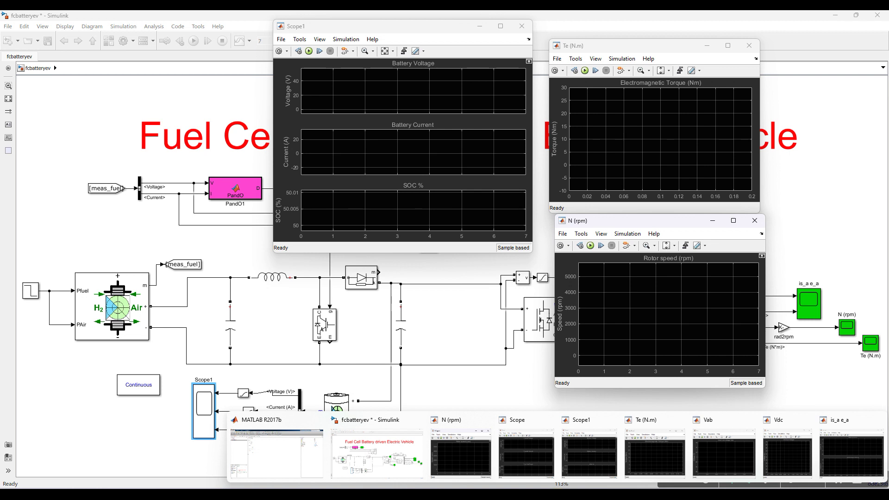
{"action": "left_click", "coordinate": [840, 458]}
Step: Arrange the is_a e_a, N (rpm) and Te (N.m) scope windows in one row beneath the battery scope
{"action": "left_click", "coordinate": [533, 62]}
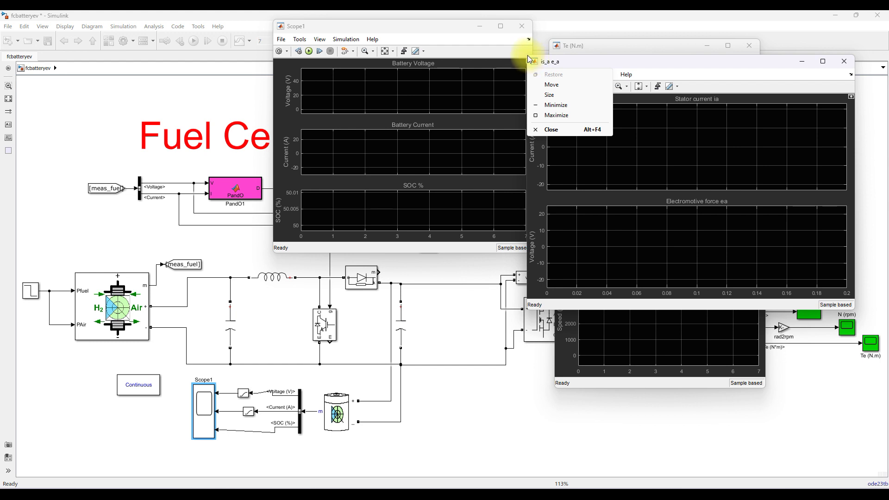
{"action": "left_click", "coordinate": [532, 62]}
{"action": "left_click_drag", "start_coordinate": [528, 57], "coordinate": [54, 291]}
{"action": "left_click_drag", "start_coordinate": [591, 224], "coordinate": [297, 295]}
{"action": "left_click_drag", "start_coordinate": [606, 45], "coordinate": [537, 294]}
Step: Bring the fuel cell scope back to the front and shift the is_a e_a scope window slightly closer beneath it
{"action": "mouse_move", "coordinate": [558, 494]}
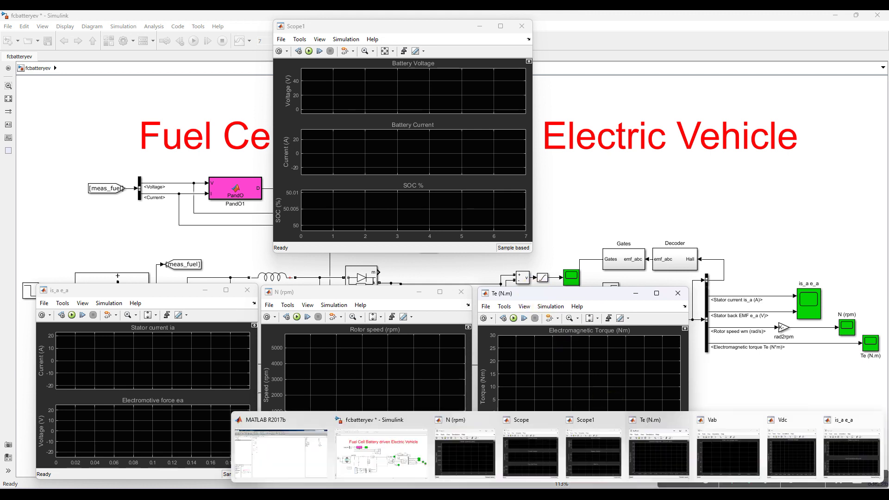
{"action": "left_click", "coordinate": [520, 471]}
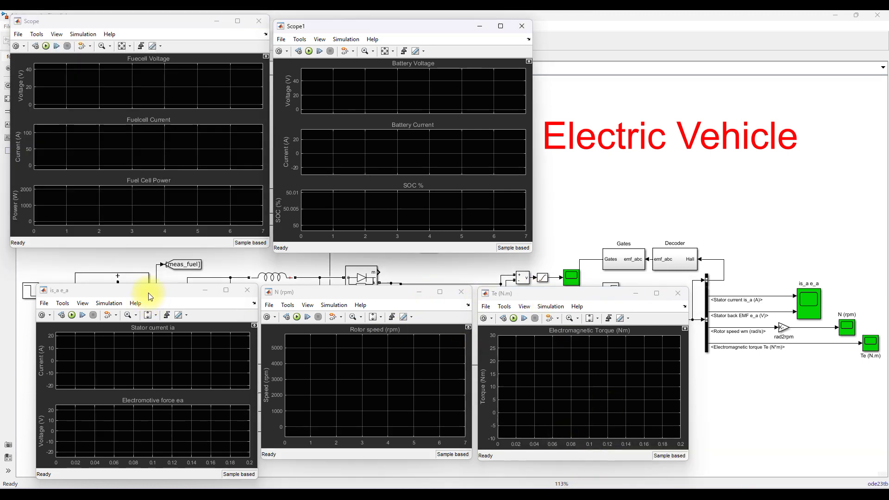
{"action": "left_click_drag", "start_coordinate": [148, 293], "coordinate": [148, 283]}
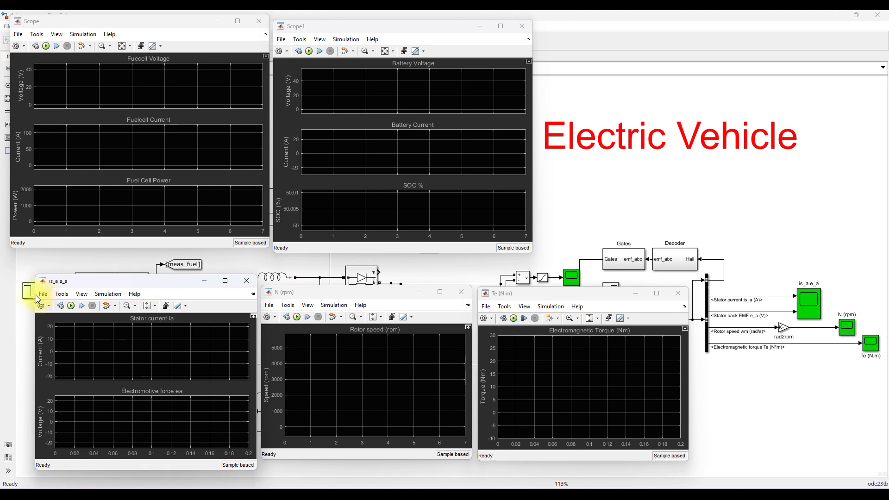
Step: Review the initial and final value parameters of the Step1 block feeding the fuel cell's Pfuel and PAir inputs
{"action": "double_click", "coordinate": [30, 290]}
{"action": "double_click", "coordinate": [74, 289]}
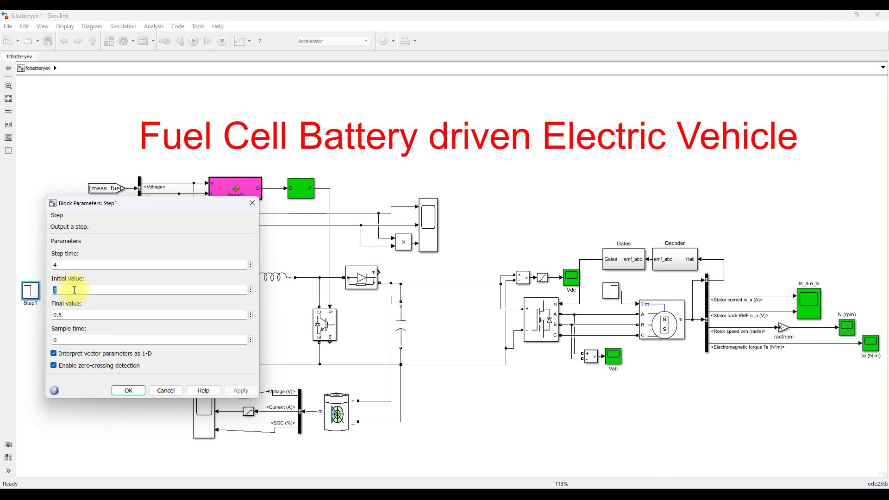
{"action": "left_click_drag", "start_coordinate": [92, 204], "coordinate": [178, 157]}
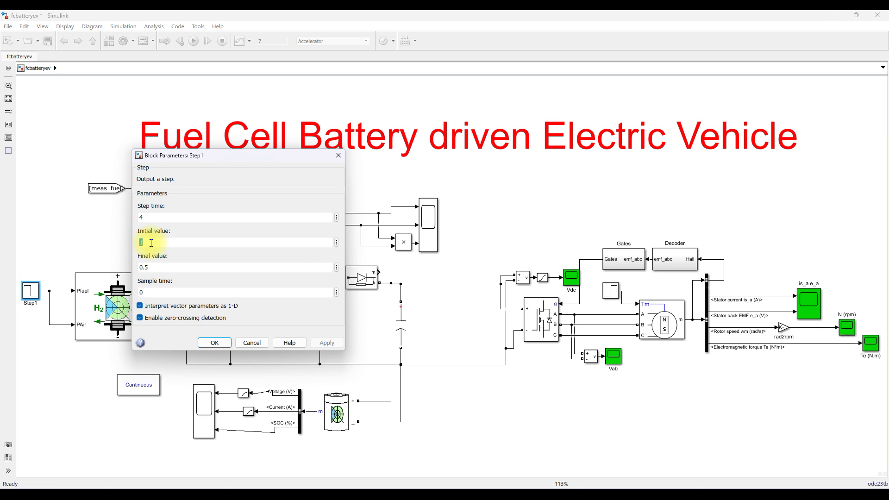
{"action": "double_click", "coordinate": [153, 267]}
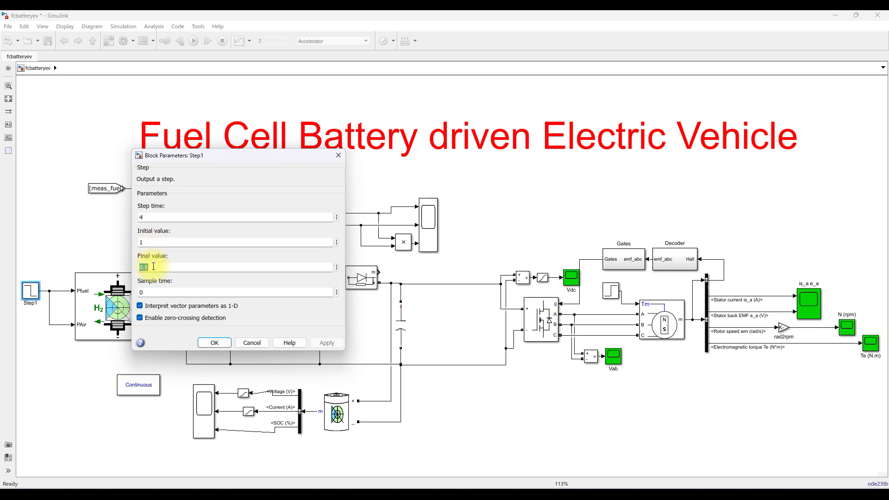
{"action": "left_click", "coordinate": [208, 340]}
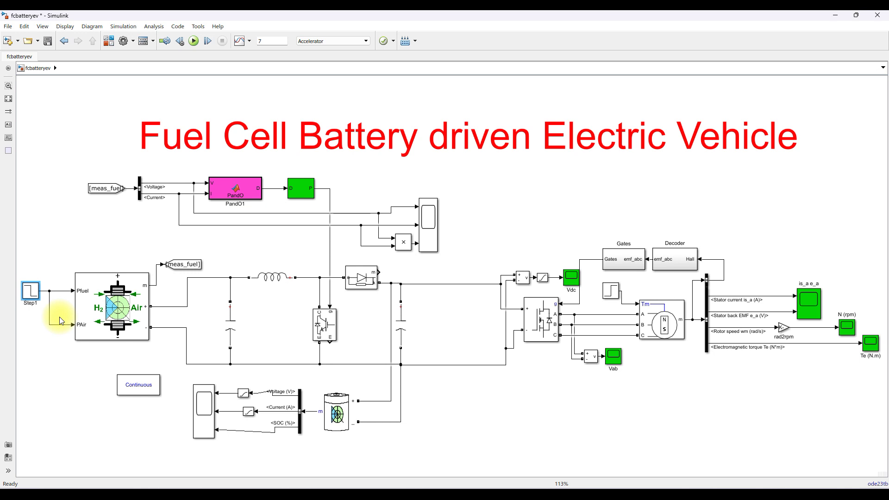
Step: Bring the fuel cell, battery, N (rpm), Te (N.m) and is_a e_a scopes back in front of the model
{"action": "mouse_move", "coordinate": [551, 485]}
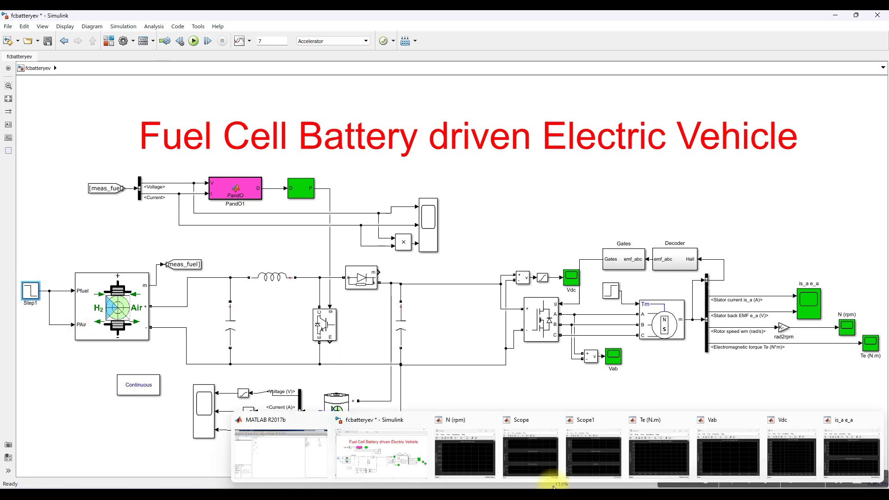
{"action": "left_click", "coordinate": [532, 463]}
{"action": "left_click", "coordinate": [602, 465]}
{"action": "mouse_move", "coordinate": [574, 484]}
{"action": "left_click", "coordinate": [490, 460]}
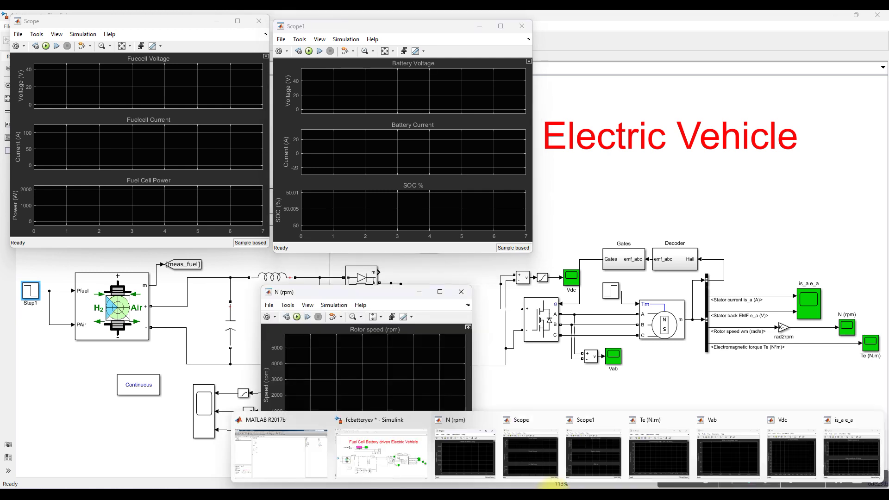
{"action": "left_click", "coordinate": [648, 452]}
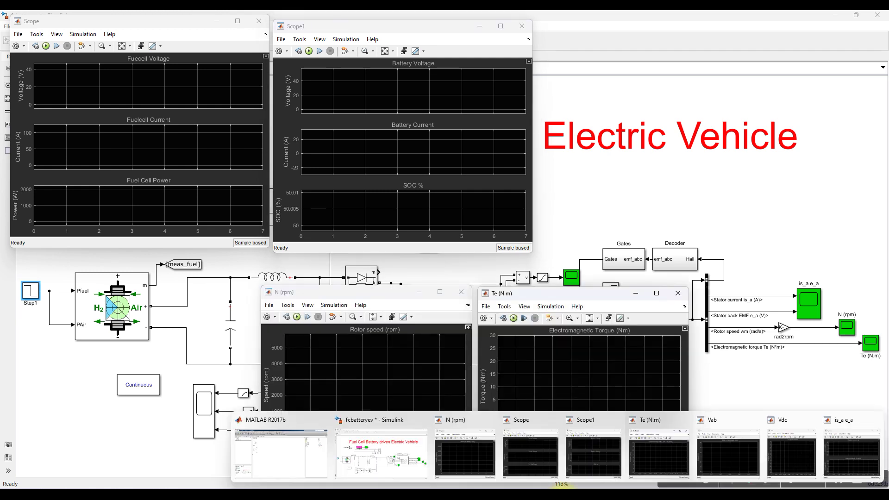
{"action": "left_click", "coordinate": [845, 462]}
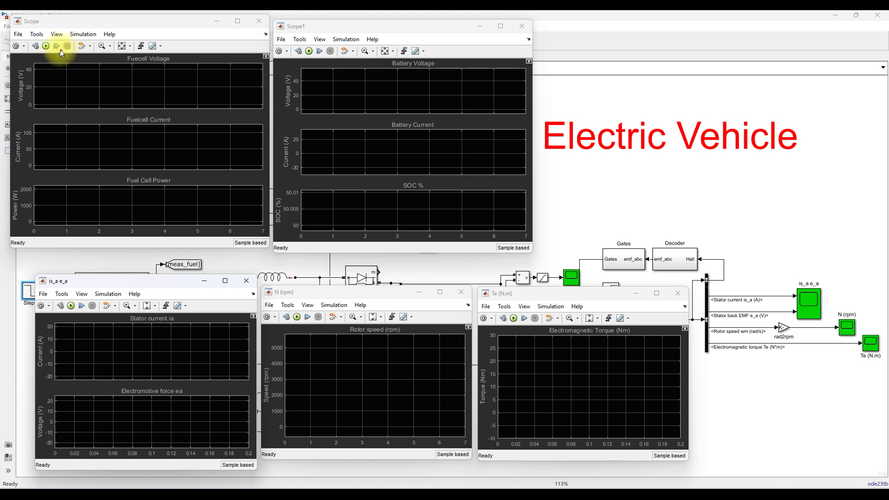
Step: Run the simulation and mark the flat part of the fuel cell voltage trace with a pen-drawn arrow
{"action": "left_click", "coordinate": [44, 46]}
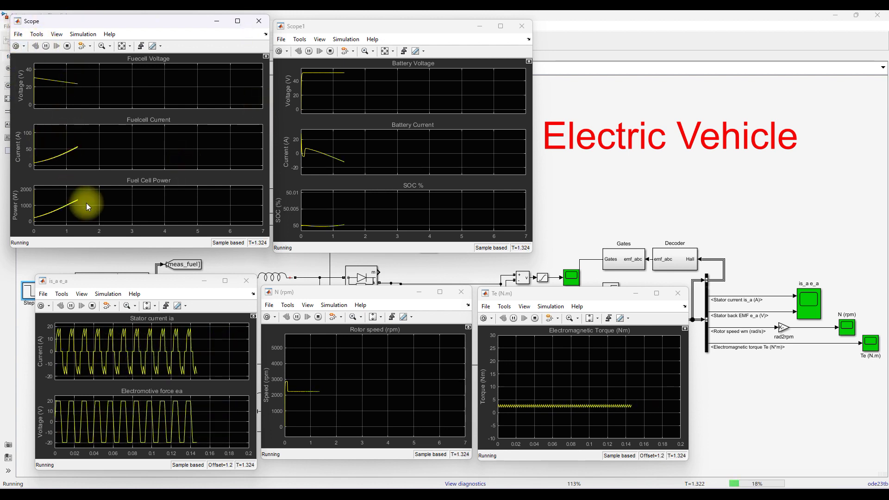
{"action": "key", "text": "F9"}
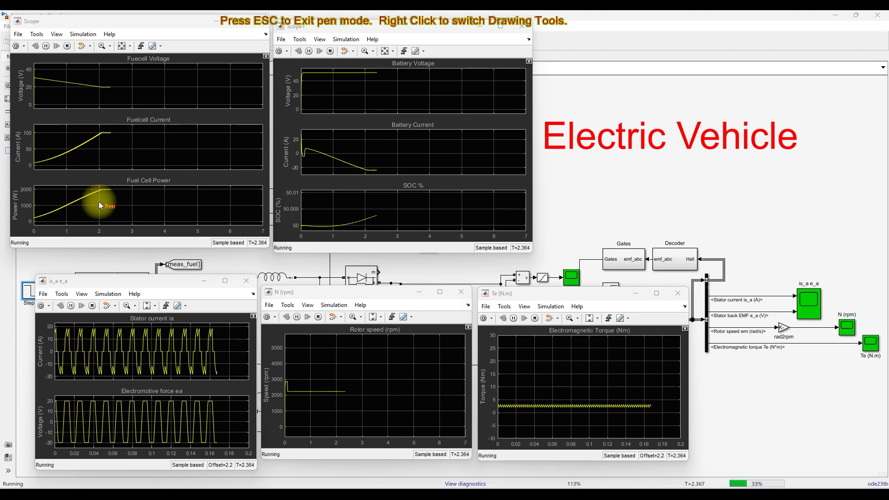
{"action": "left_click_drag", "start_coordinate": [109, 90], "coordinate": [120, 93]}
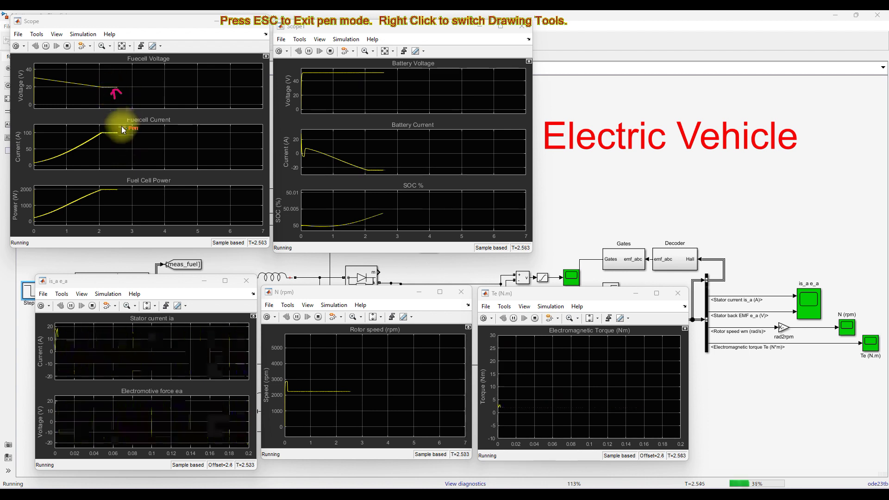
Step: Mark the flat parts of the fuel cell current, battery voltage and battery current traces with pen-drawn arrows
{"action": "left_click_drag", "start_coordinate": [115, 143], "coordinate": [120, 141]}
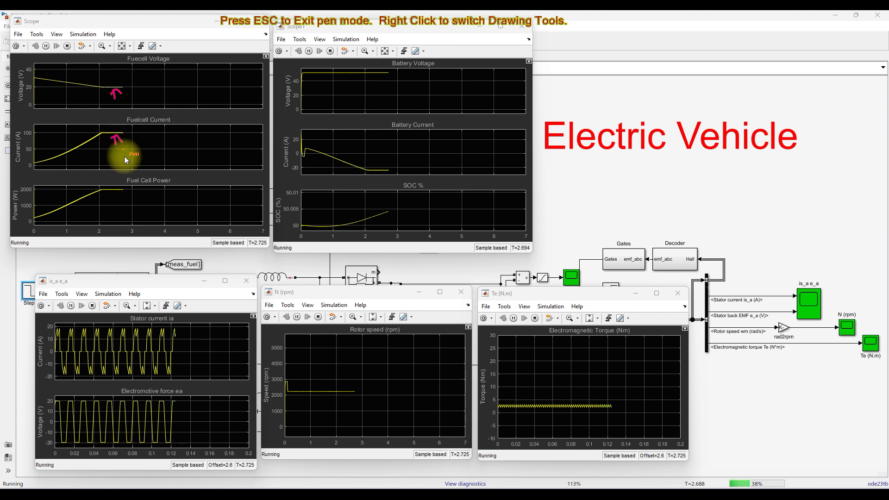
{"action": "left_click_drag", "start_coordinate": [387, 79], "coordinate": [396, 82]}
{"action": "left_click_drag", "start_coordinate": [390, 160], "coordinate": [391, 168]}
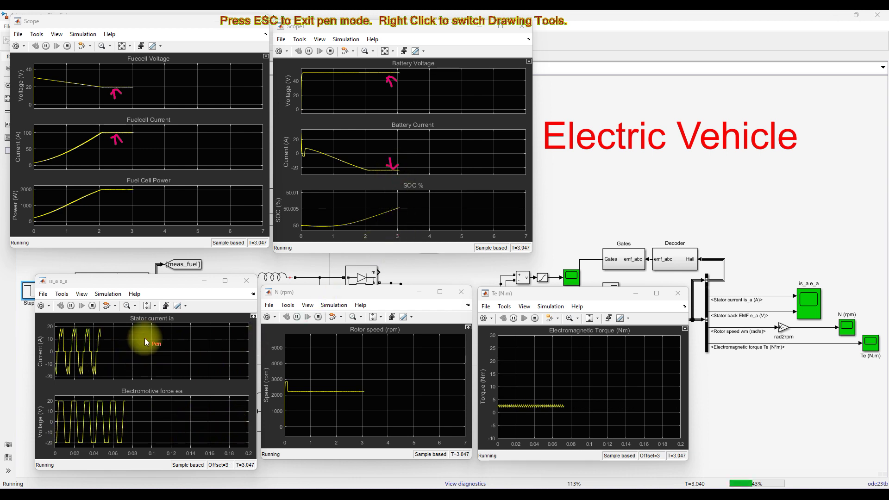
Step: Tick the stator current, EMF, rotor speed and torque traces, underline the fuel cell power dip, and leave pen mode
{"action": "left_click_drag", "start_coordinate": [143, 337], "coordinate": [163, 327]}
{"action": "left_click_drag", "start_coordinate": [156, 410], "coordinate": [181, 395]}
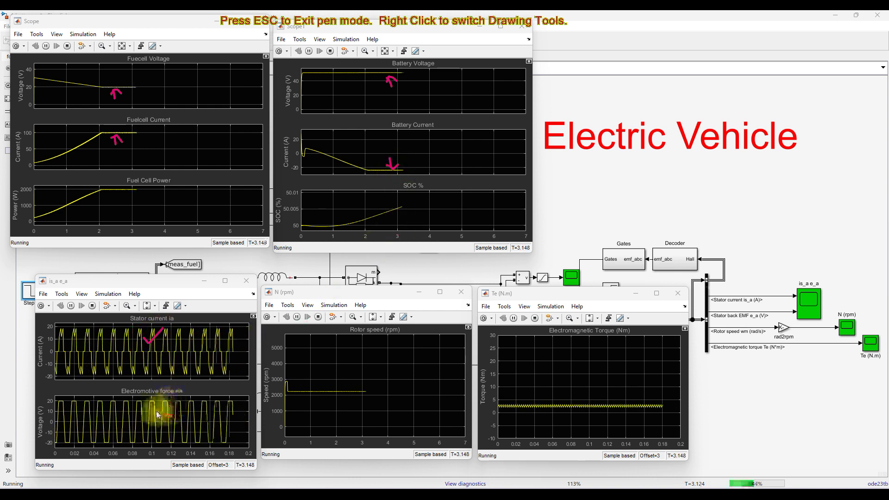
{"action": "left_click_drag", "start_coordinate": [343, 400], "coordinate": [371, 389]}
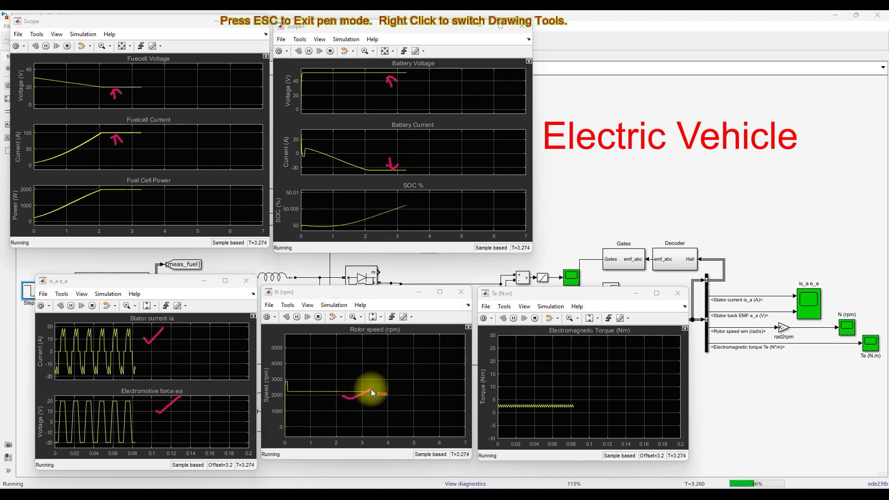
{"action": "mouse_move", "coordinate": [536, 406]}
{"action": "left_mouse_down"}
{"action": "mouse_move", "coordinate": [544, 416]}
{"action": "mouse_move", "coordinate": [569, 396]}
{"action": "left_mouse_up"}
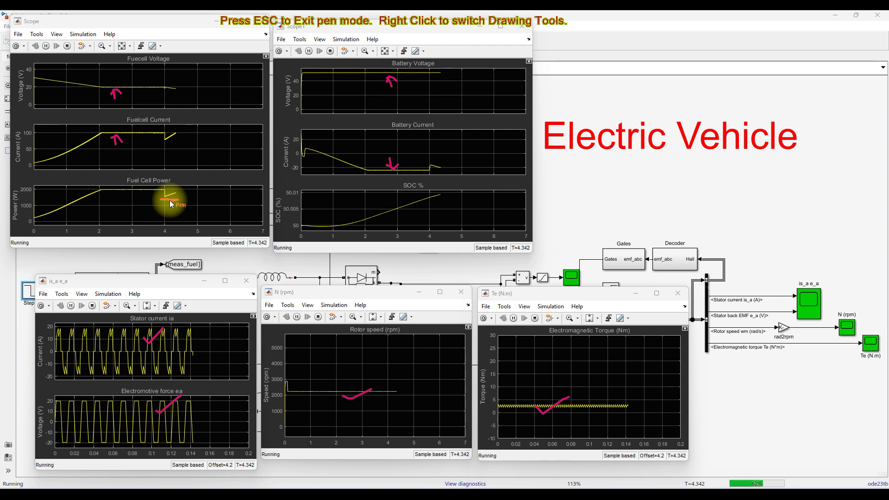
{"action": "left_click_drag", "start_coordinate": [170, 204], "coordinate": [172, 204]}
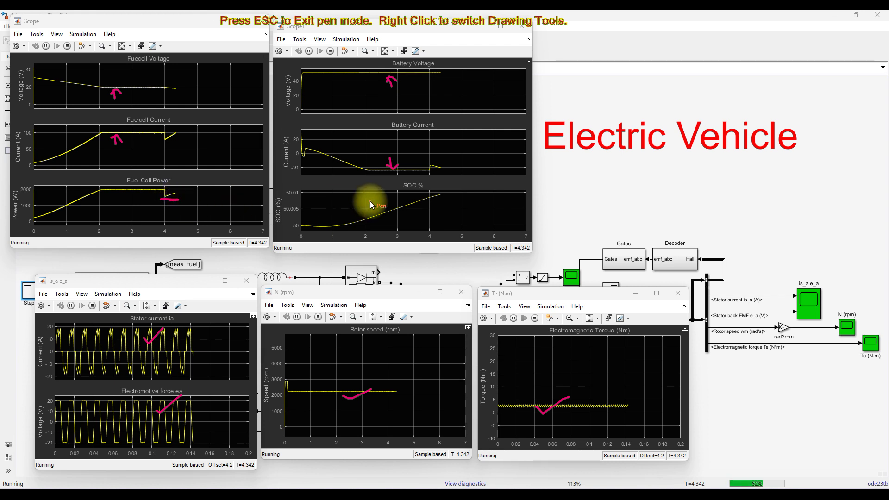
{"action": "key", "text": "Escape"}
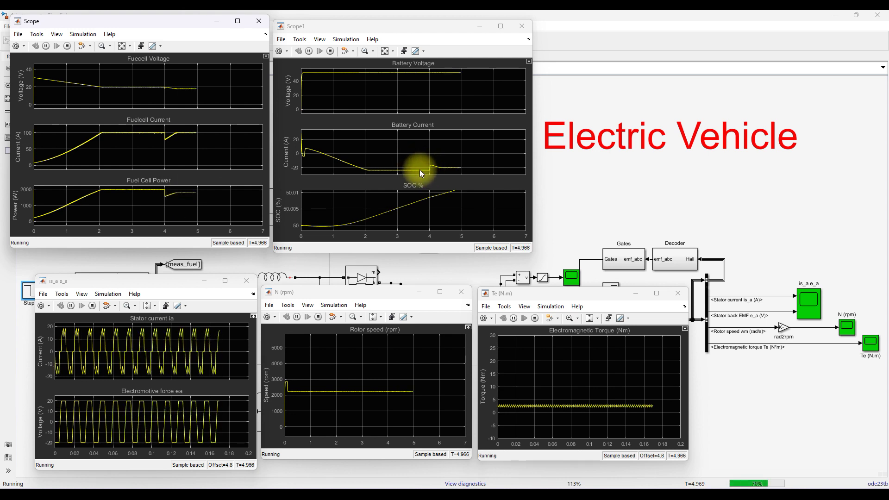
Step: Enter 1 as the new value in the parameters of the Step1 block feeding the fuel cell's Pfuel and PAir inputs
{"action": "left_click", "coordinate": [28, 291]}
{"action": "double_click", "coordinate": [29, 290]}
{"action": "double_click", "coordinate": [81, 314]}
{"action": "type", "text": "1"}
{"action": "key", "text": "Return"}
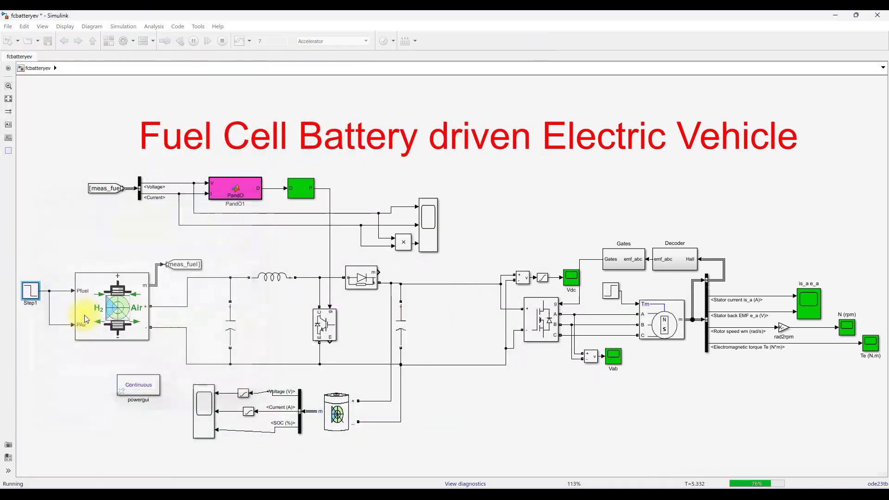
Step: Bring the N (rpm), fuel cell, battery, Te (N.m) and is_a e_a scopes back in front, leaving the Vab and Vdc scopes minimized
{"action": "left_click", "coordinate": [476, 464]}
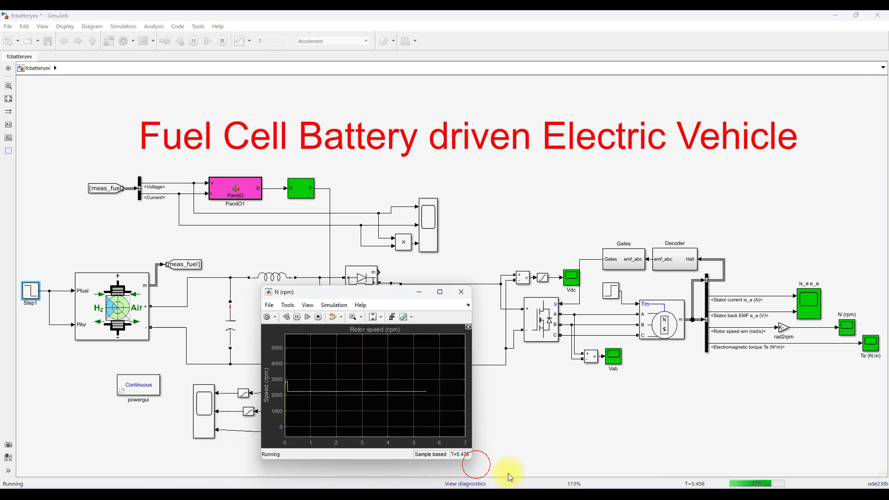
{"action": "mouse_move", "coordinate": [509, 483]}
{"action": "left_click", "coordinate": [530, 458]}
{"action": "left_click", "coordinate": [592, 460]}
{"action": "mouse_move", "coordinate": [597, 490]}
{"action": "left_click", "coordinate": [655, 455]}
{"action": "mouse_move", "coordinate": [681, 462]}
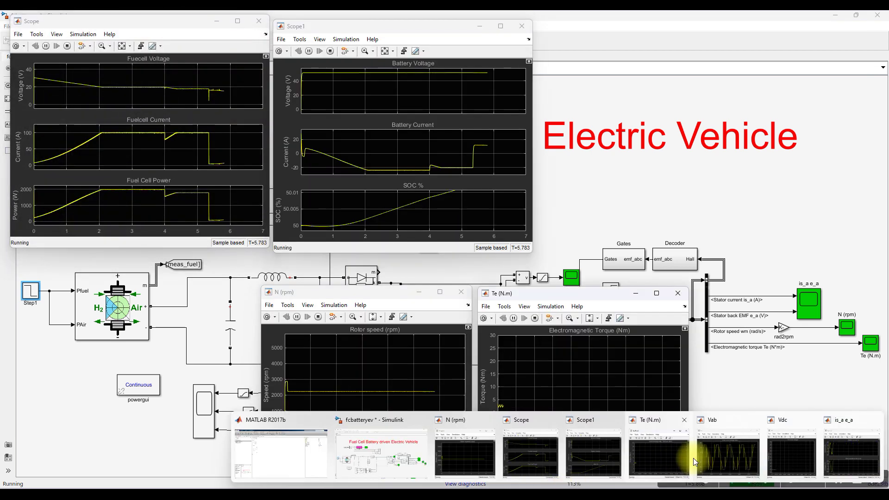
{"action": "left_click", "coordinate": [727, 453]}
{"action": "mouse_move", "coordinate": [734, 485]}
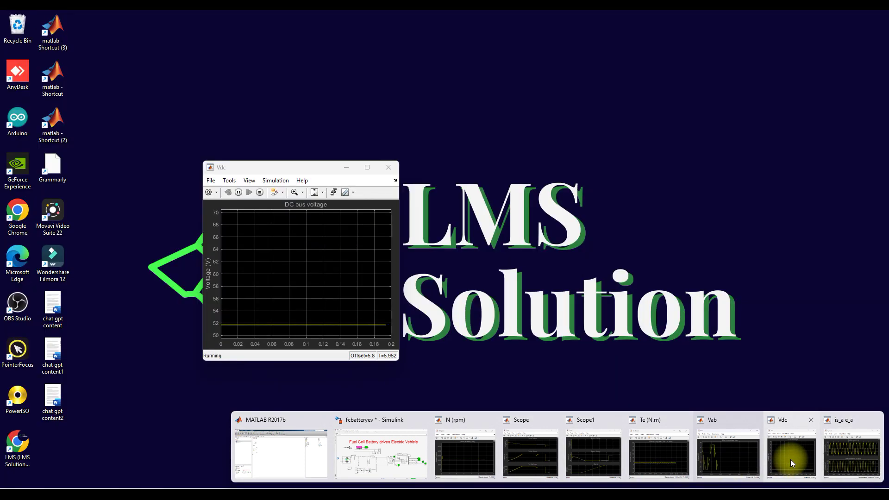
{"action": "left_click", "coordinate": [791, 463]}
{"action": "mouse_move", "coordinate": [597, 491]}
{"action": "left_click", "coordinate": [831, 454]}
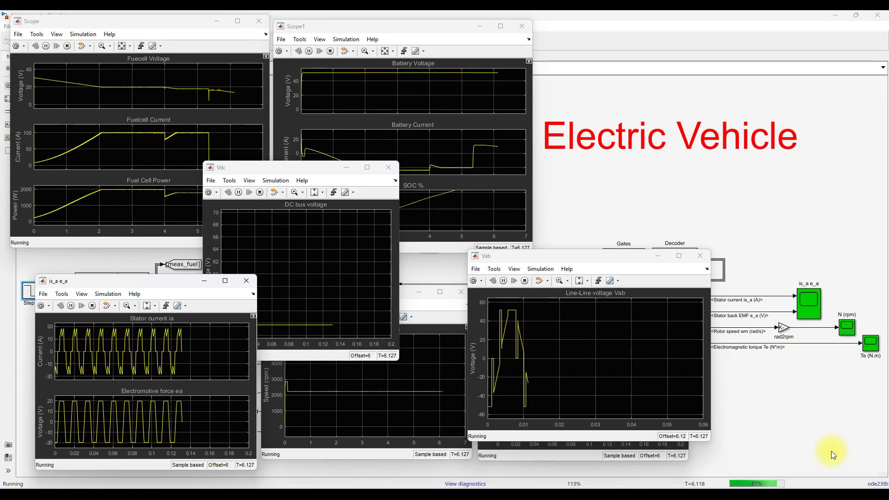
{"action": "left_click", "coordinate": [346, 167]}
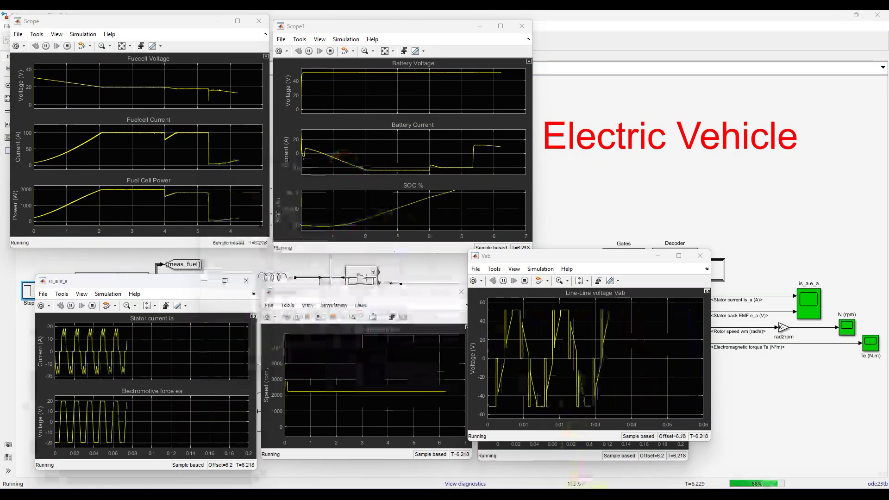
{"action": "left_click", "coordinate": [658, 256]}
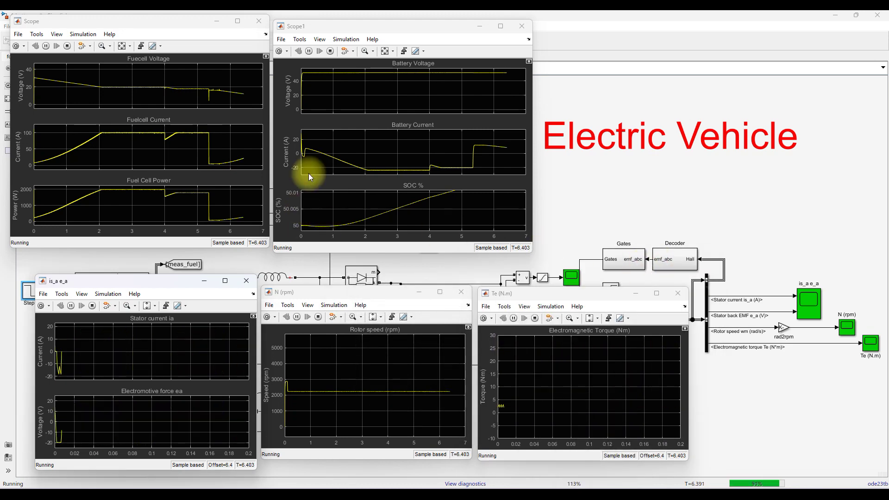
Step: Scale the battery scope's axes to fit the data and mark the battery current's jump with a double-headed pen arrow and sign marks
{"action": "key", "text": "F11"}
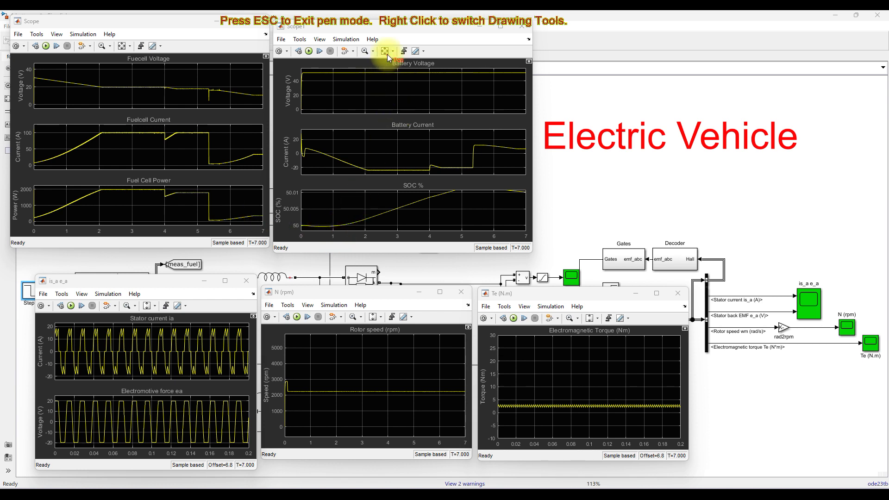
{"action": "left_click", "coordinate": [386, 52]}
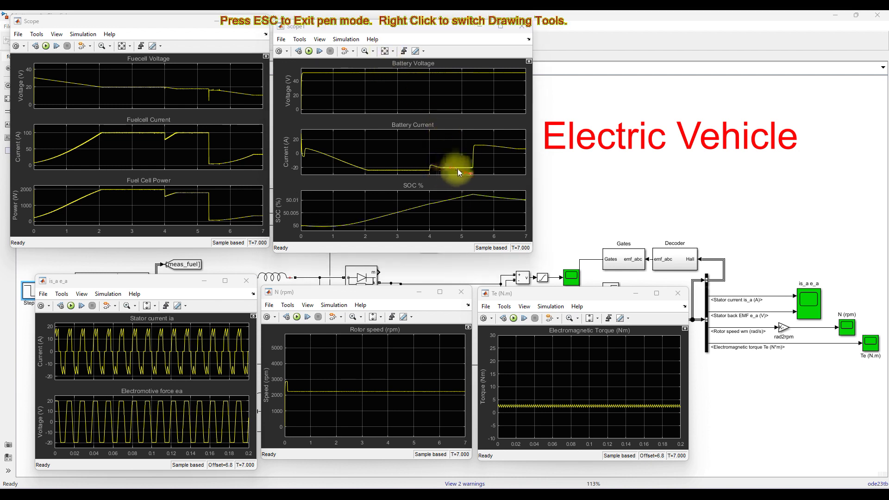
{"action": "mouse_move", "coordinate": [461, 165]}
{"action": "left_mouse_down"}
{"action": "mouse_move", "coordinate": [470, 135]}
{"action": "mouse_move", "coordinate": [494, 140]}
{"action": "left_mouse_up"}
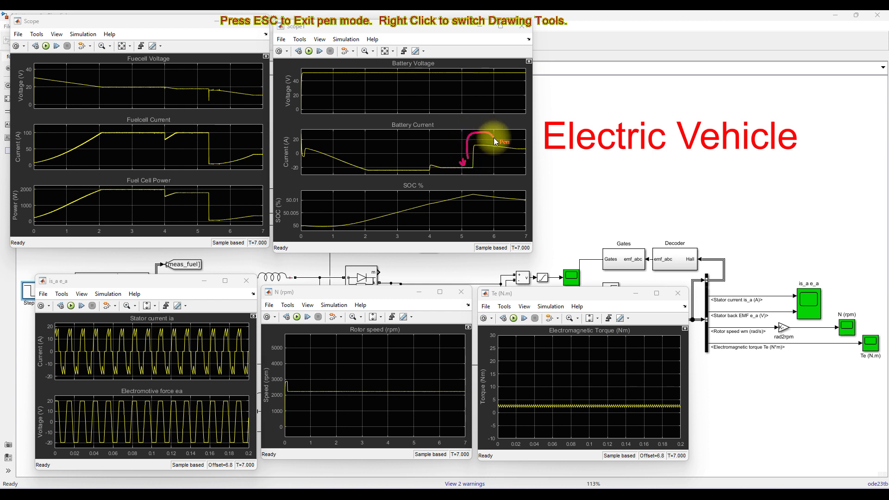
{"action": "left_click", "coordinate": [494, 147]}
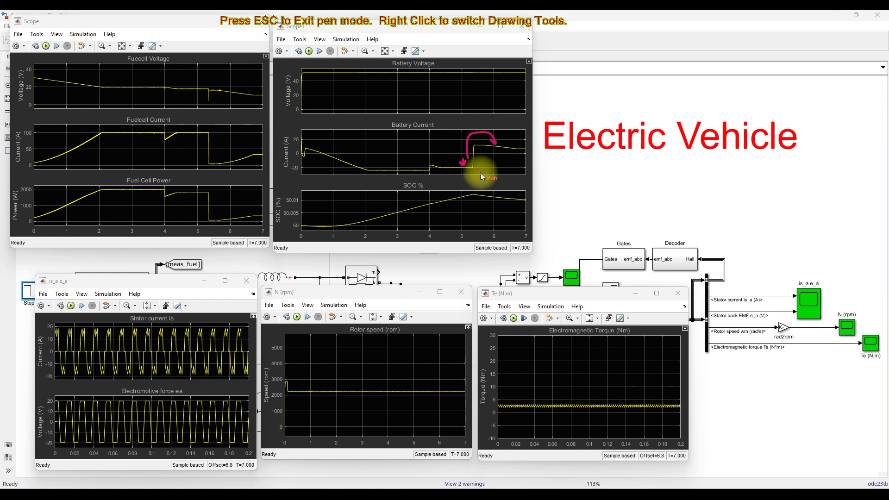
{"action": "left_click_drag", "start_coordinate": [467, 173], "coordinate": [510, 157]}
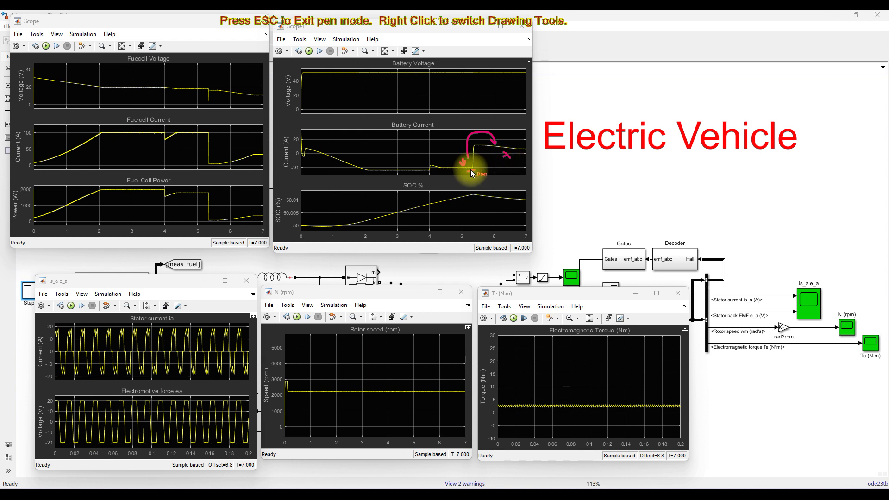
{"action": "left_click_drag", "start_coordinate": [469, 170], "coordinate": [472, 173]}
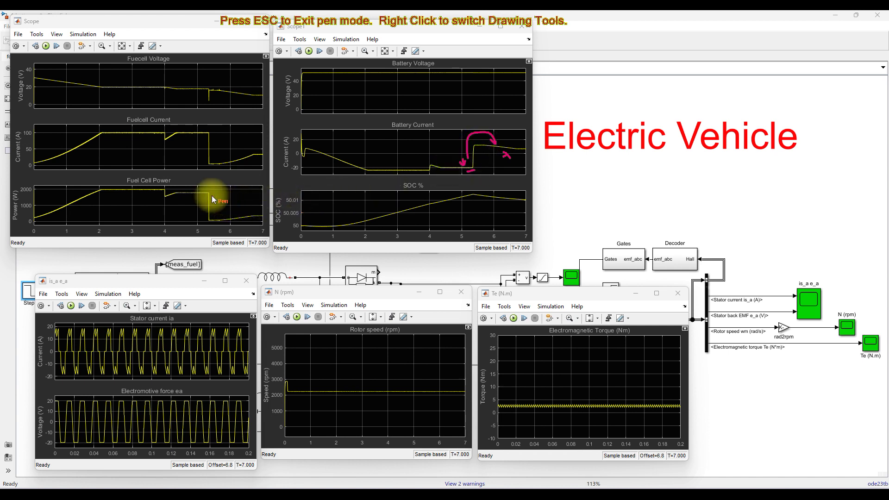
Step: Circle the sharp drop in fuel cell power and trace the rise and fall of the battery SOC curve with the pen
{"action": "mouse_move", "coordinate": [206, 194]}
{"action": "left_mouse_down"}
{"action": "mouse_move", "coordinate": [220, 224]}
{"action": "mouse_move", "coordinate": [228, 207]}
{"action": "mouse_move", "coordinate": [220, 195]}
{"action": "mouse_move", "coordinate": [219, 225]}
{"action": "left_mouse_up"}
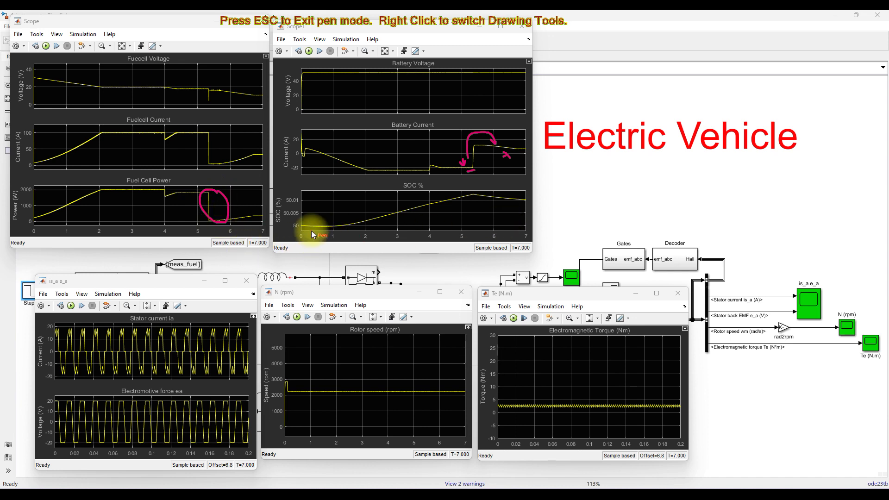
{"action": "left_click_drag", "start_coordinate": [355, 224], "coordinate": [466, 201]}
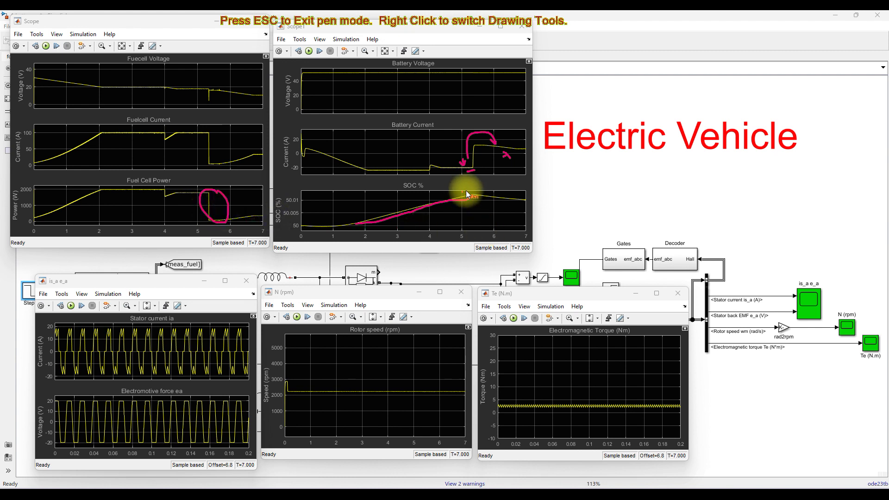
{"action": "left_click_drag", "start_coordinate": [471, 197], "coordinate": [472, 199]}
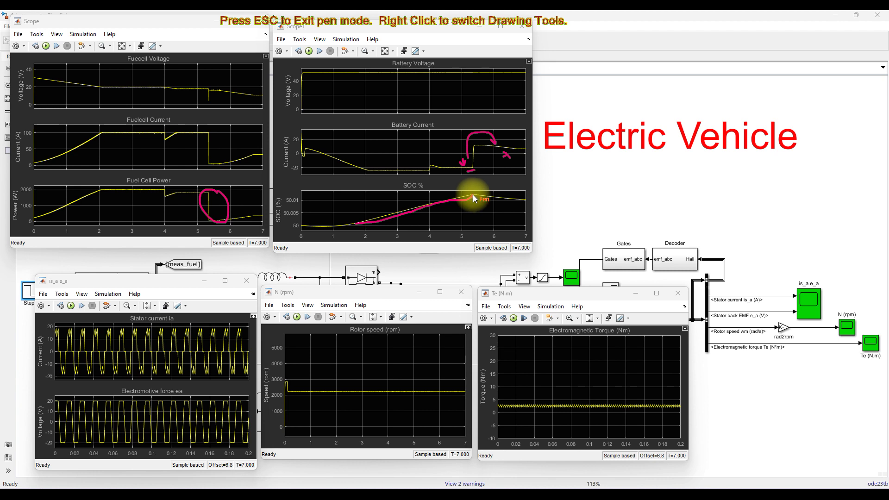
{"action": "left_click_drag", "start_coordinate": [473, 197], "coordinate": [524, 200]}
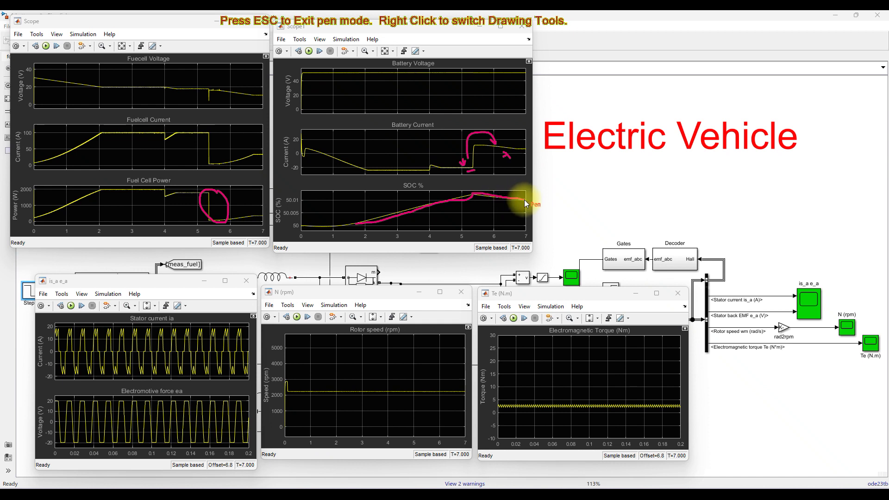
Step: Draw pen ticks on the final rotor speed, torque, stator current and EMF waveforms, and clear all pen marks
{"action": "left_click_drag", "start_coordinate": [367, 397], "coordinate": [398, 379]}
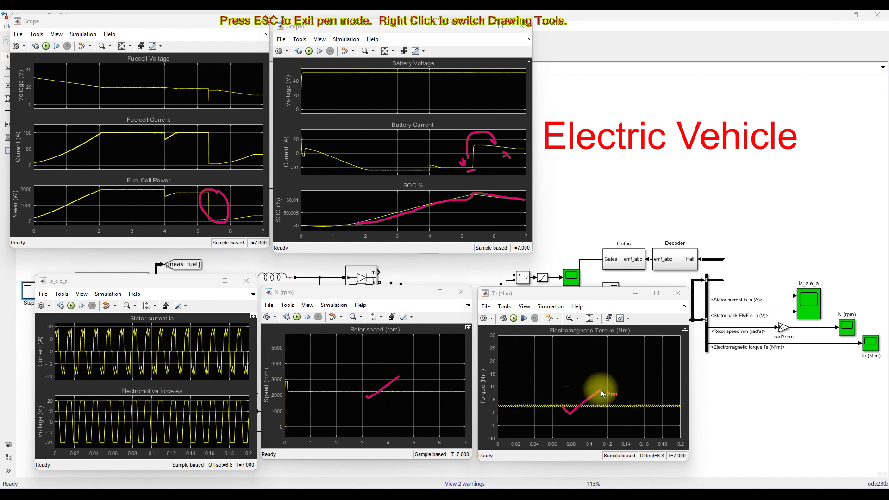
{"action": "mouse_move", "coordinate": [139, 353]}
{"action": "left_mouse_down"}
{"action": "mouse_move", "coordinate": [165, 356]}
{"action": "mouse_move", "coordinate": [205, 333]}
{"action": "left_mouse_up"}
{"action": "left_click_drag", "start_coordinate": [170, 407], "coordinate": [212, 390]}
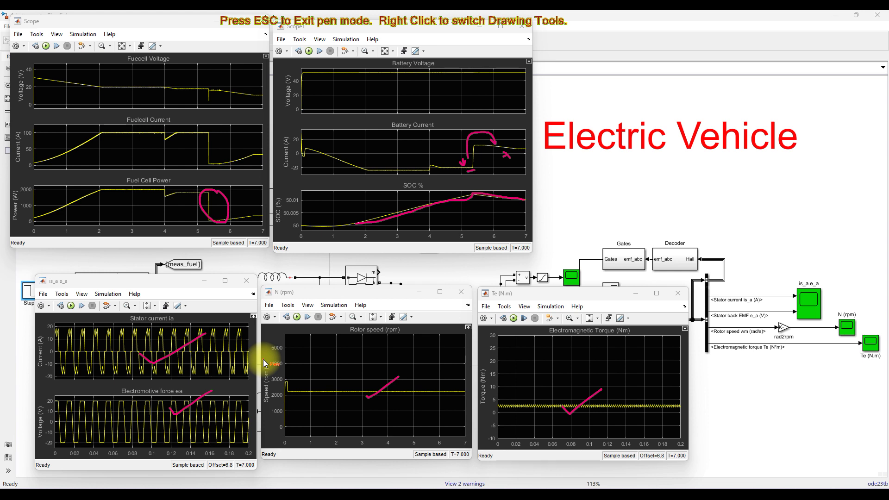
{"action": "key", "text": "Escape"}
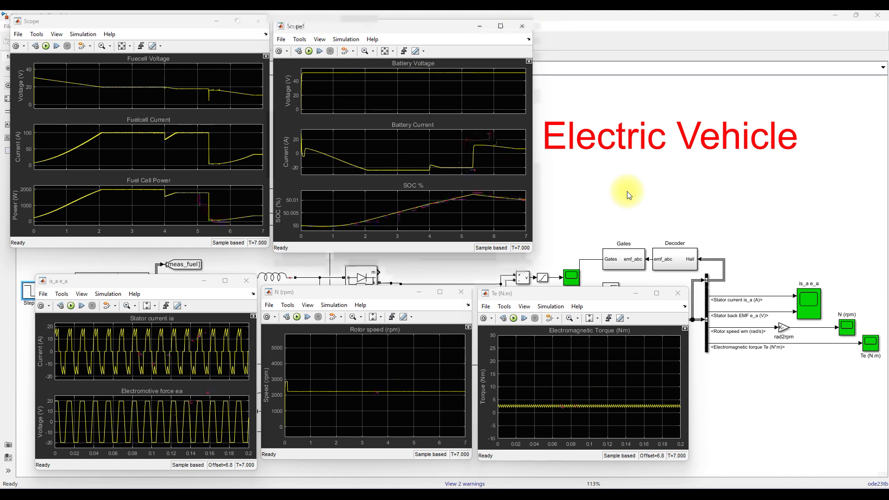